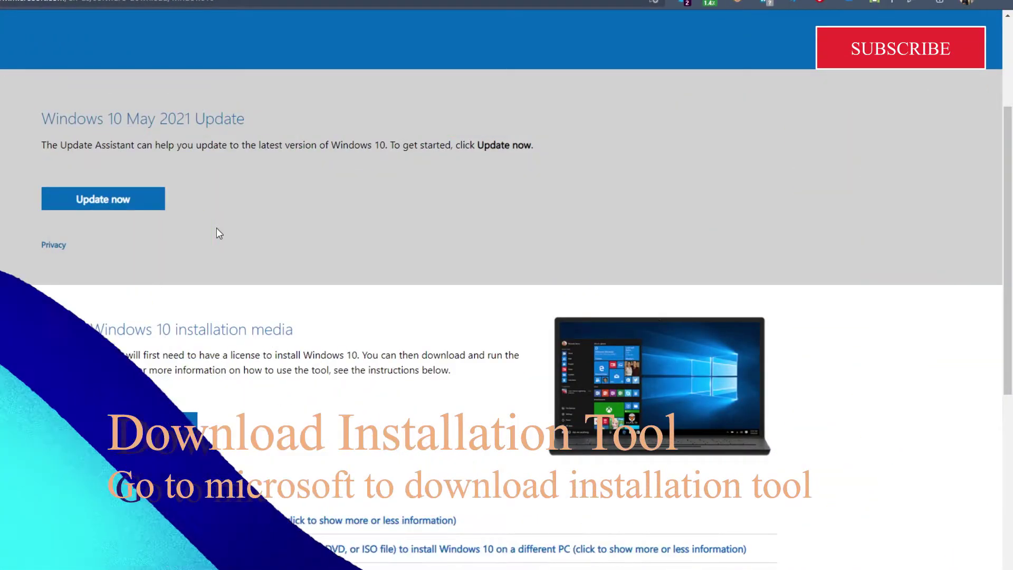
scroll(216, 228, down, 1)
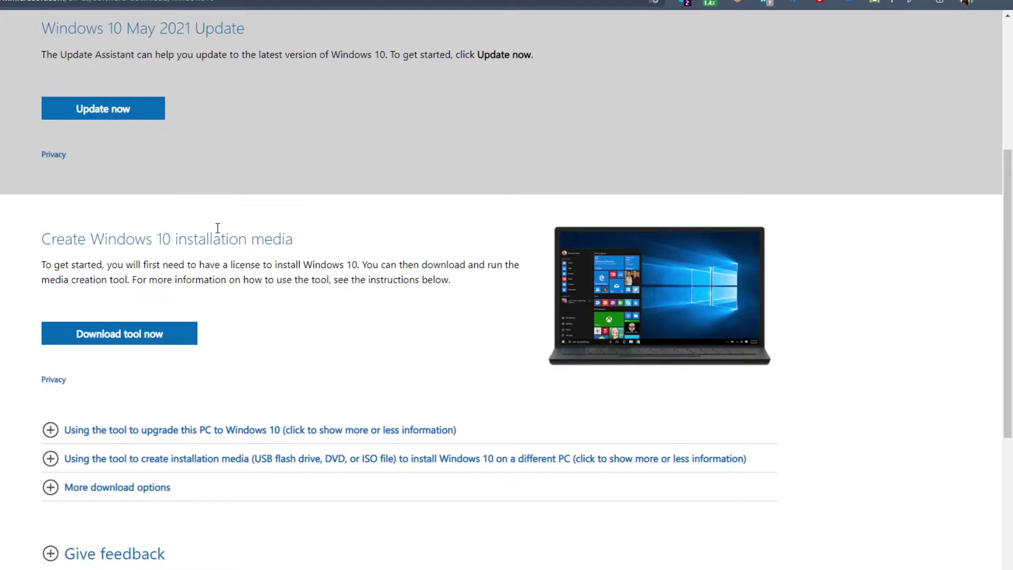
Download MediaCreationTool21H1.exe from the Microsoft Windows 10 page
click(135, 341)
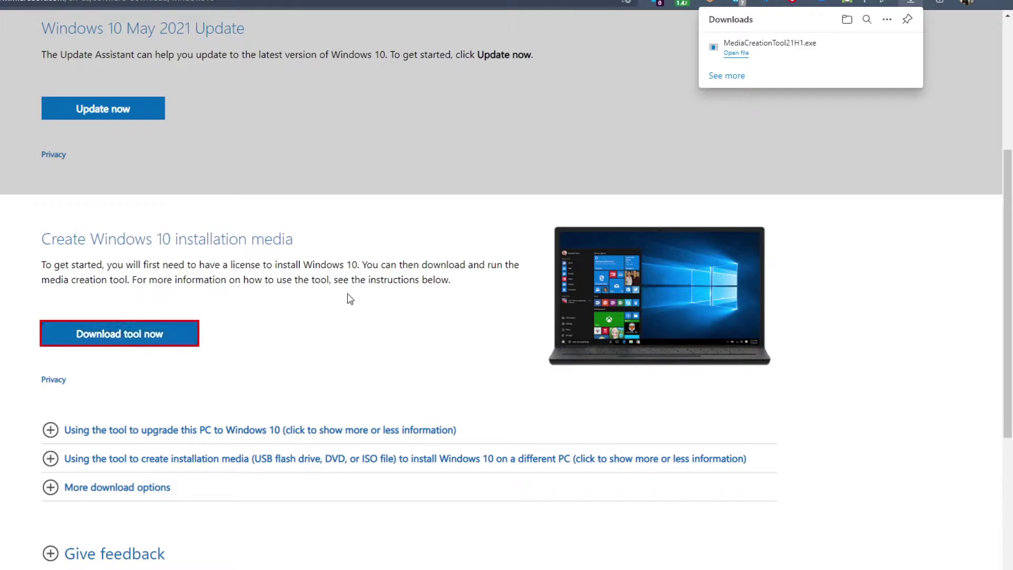
Run the downloaded Media Creation Tool and accept its license terms
click(736, 56)
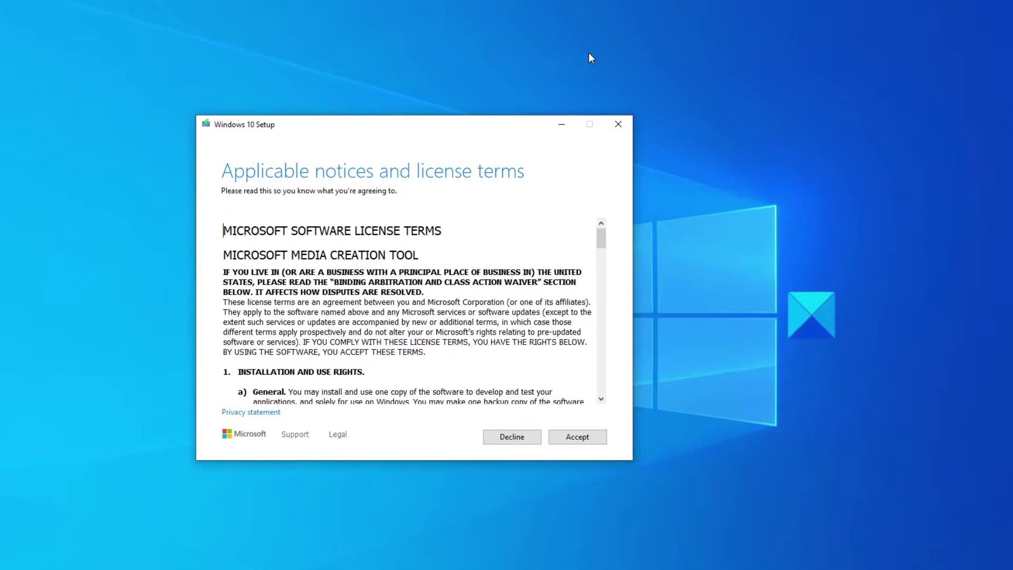
click(596, 436)
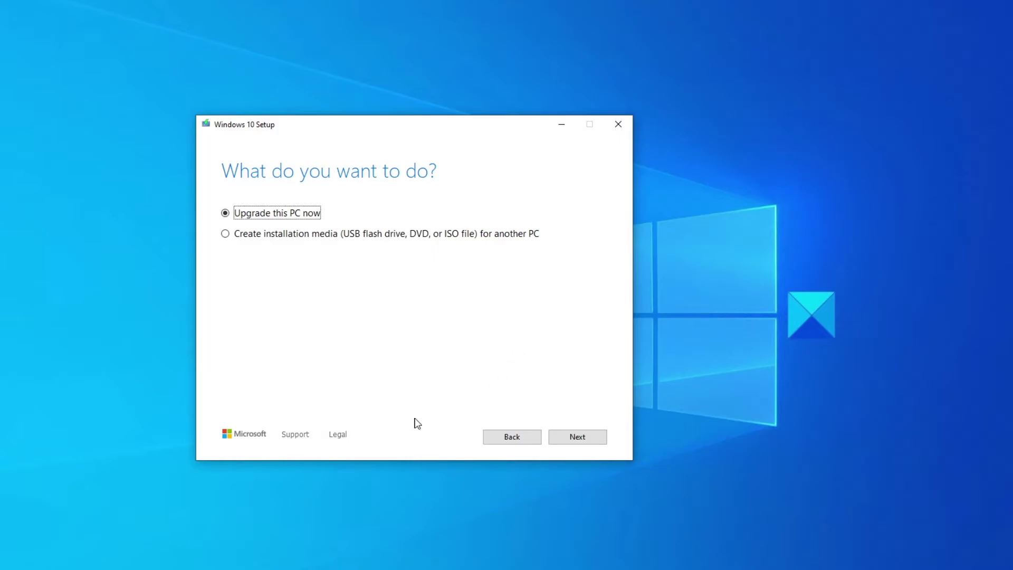
Choose 'Create installation media for another PC' and continue
click(226, 236)
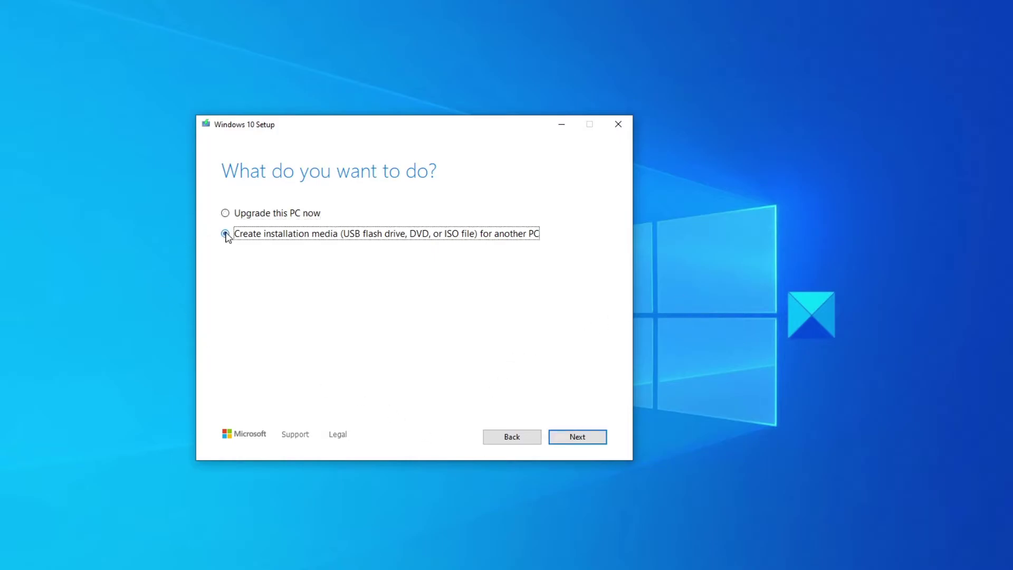
click(561, 440)
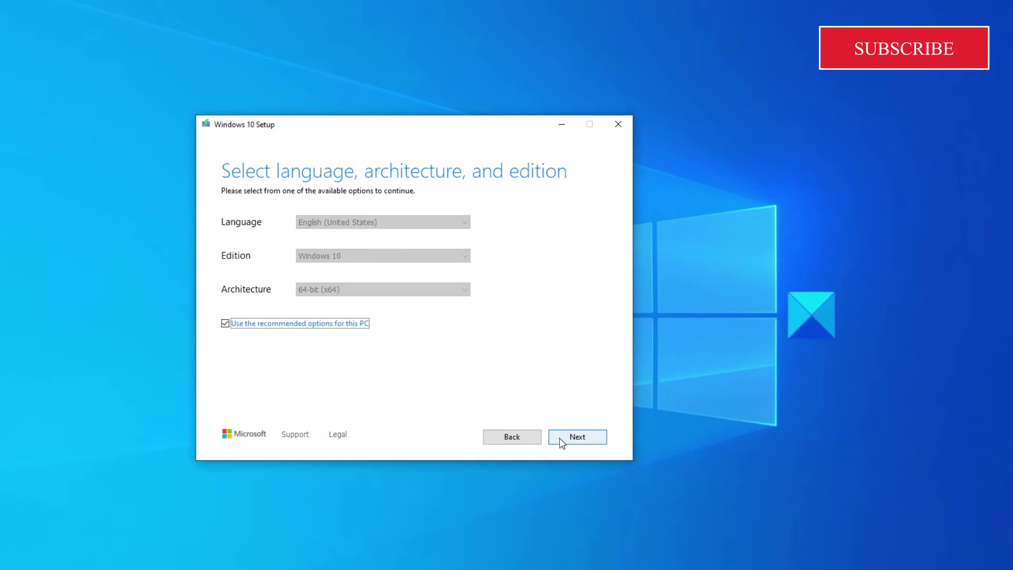
Keep the recommended language, edition and architecture, and choose ISO file as the media
click(562, 440)
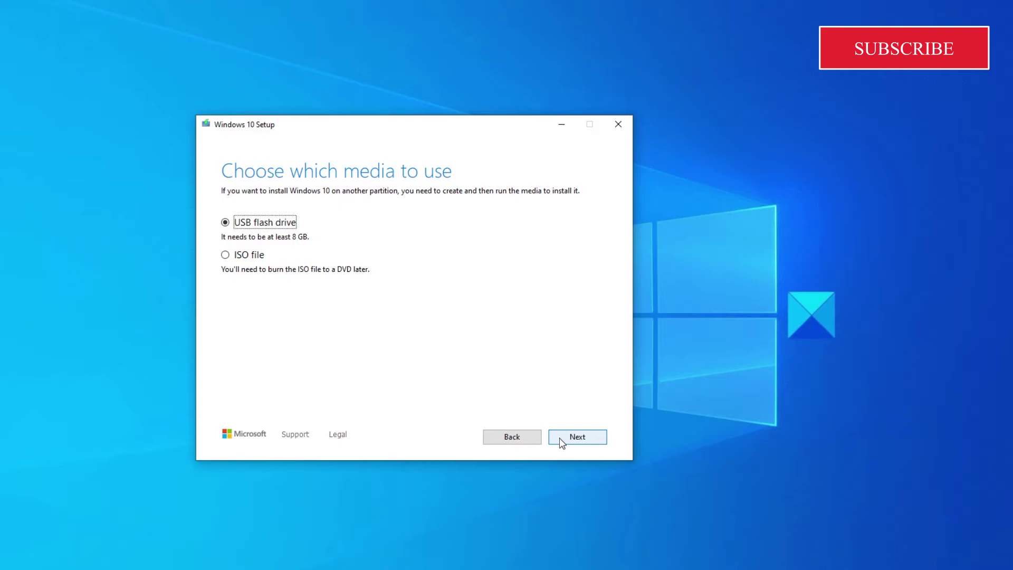
click(227, 256)
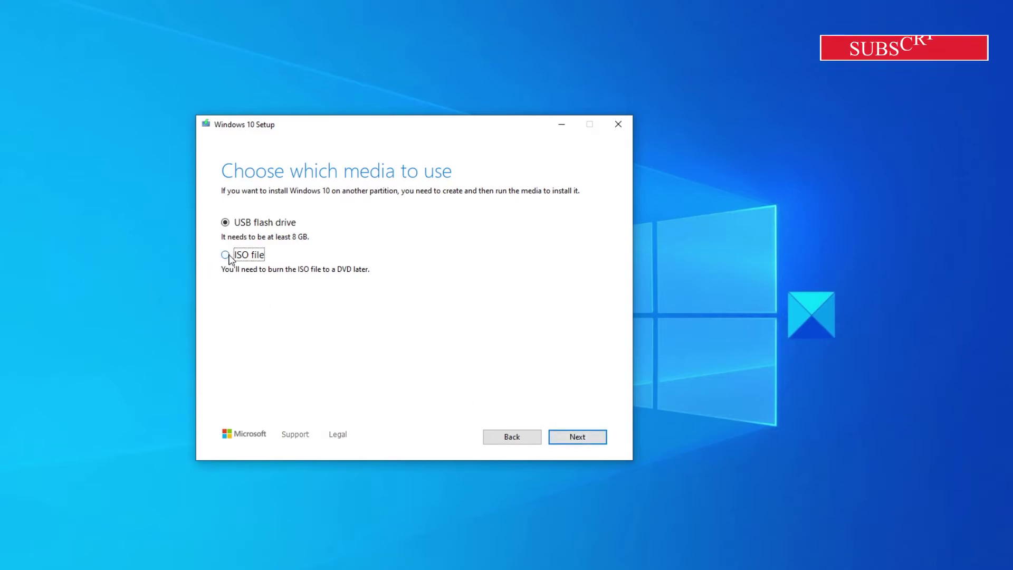
click(575, 439)
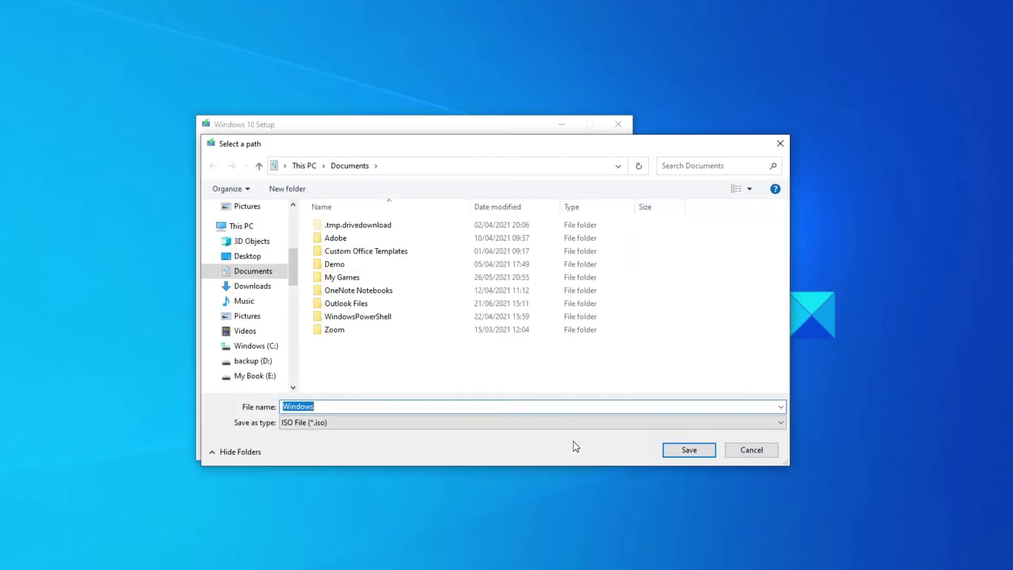
Save the Windows ISO into the Documents folder, starting the download
click(677, 454)
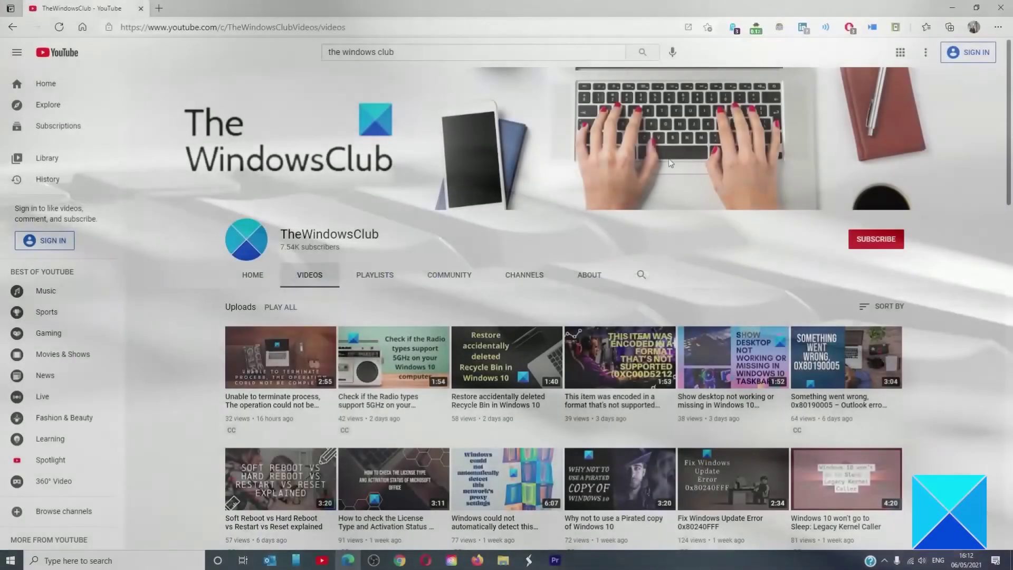
scroll(669, 159, down, 3)
scroll(669, 163, down, 2)
scroll(669, 162, down, 3)
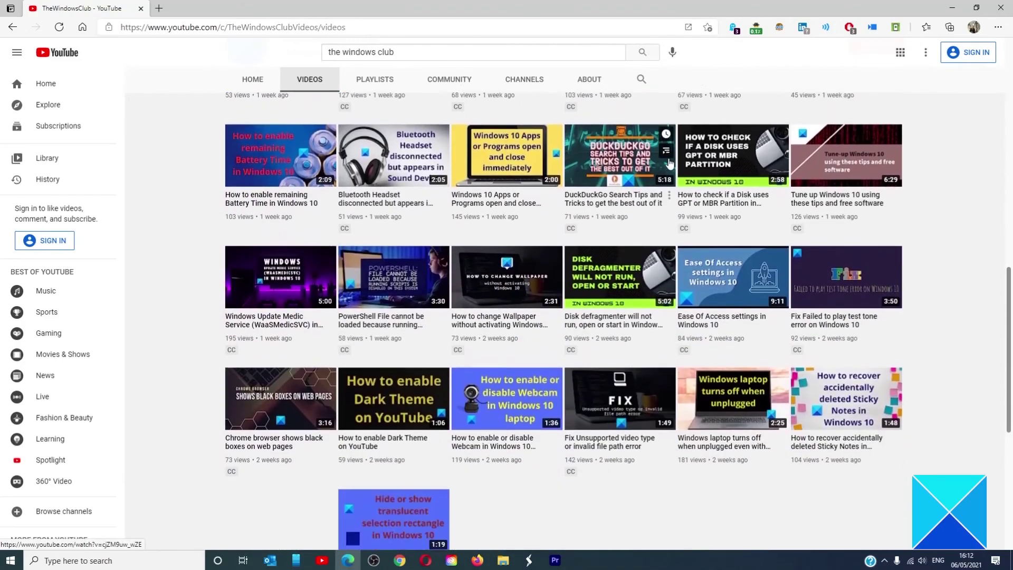
scroll(668, 163, down, 1)
scroll(669, 163, down, 3)
scroll(669, 163, up, 2)
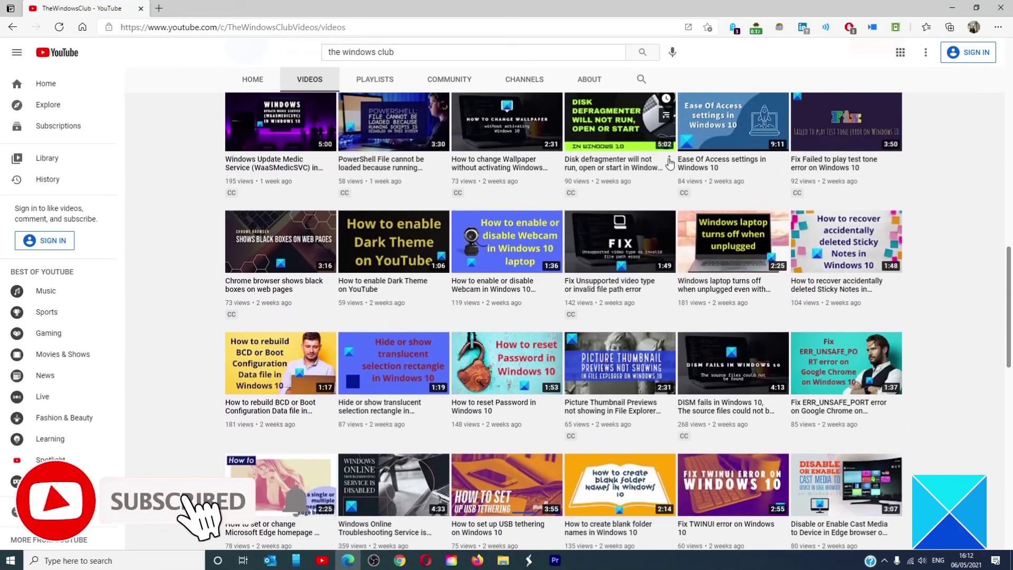
scroll(669, 164, up, 3)
scroll(669, 163, up, 1)
scroll(669, 163, up, 2)
scroll(669, 164, up, 2)
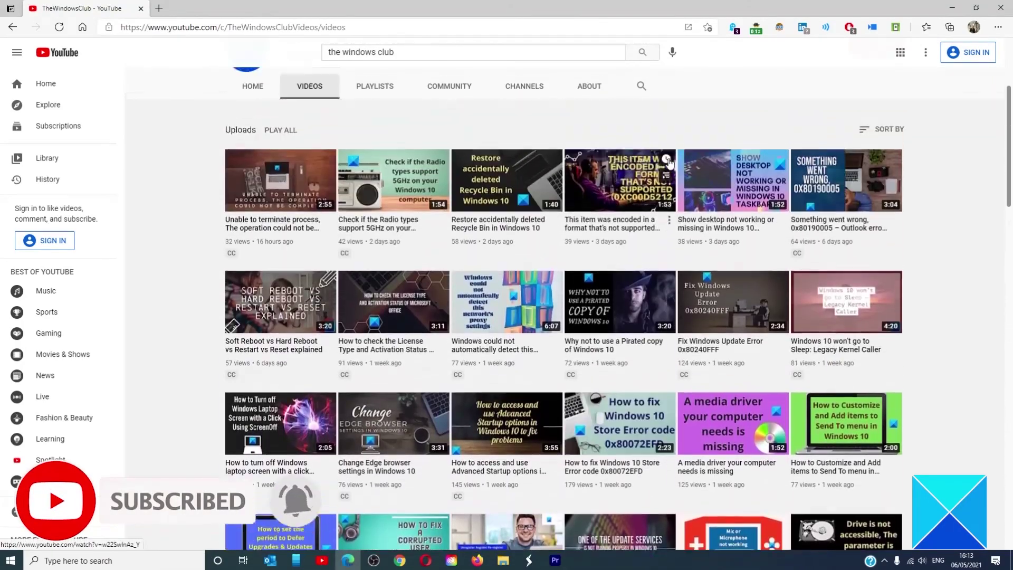